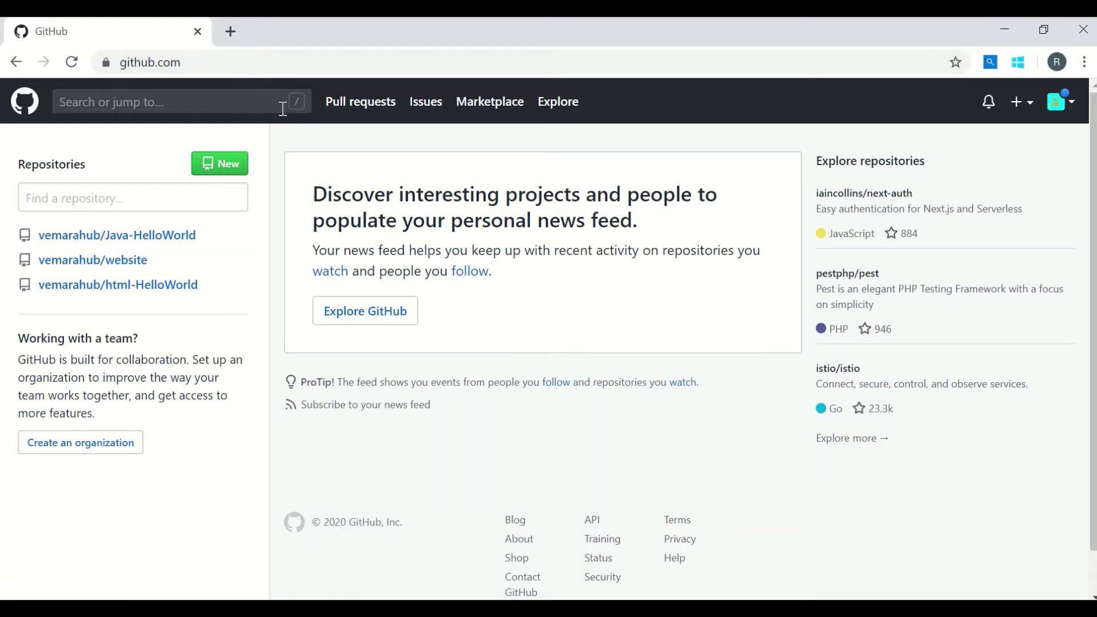
# Open the html-HelloWorld repository on GitHub and view its index.html code.
pyautogui.click(138, 285)
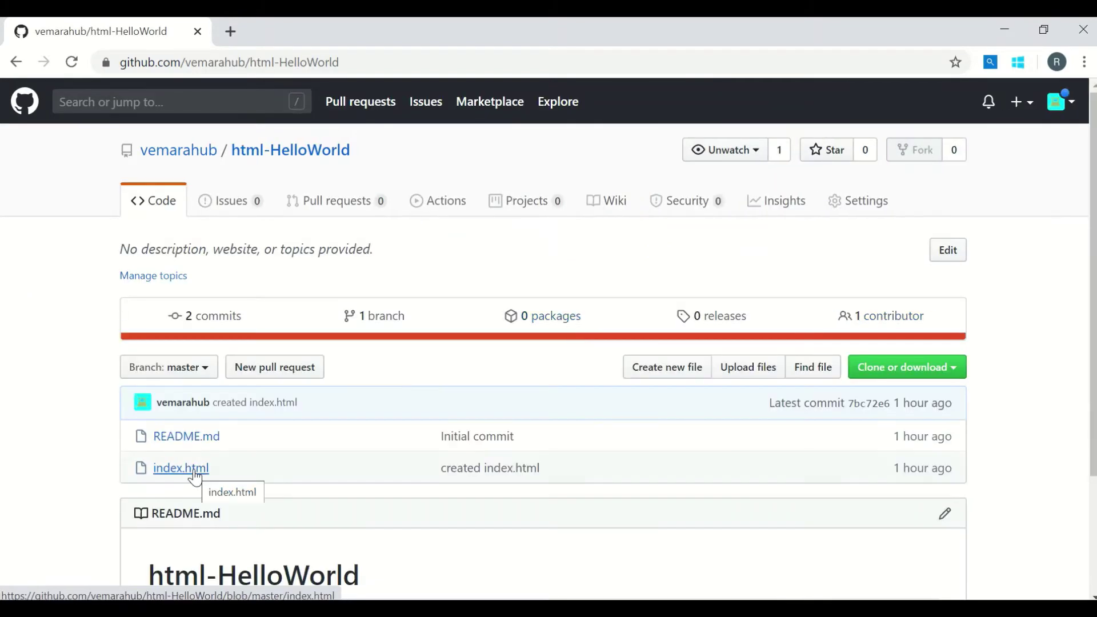
pyautogui.click(193, 470)
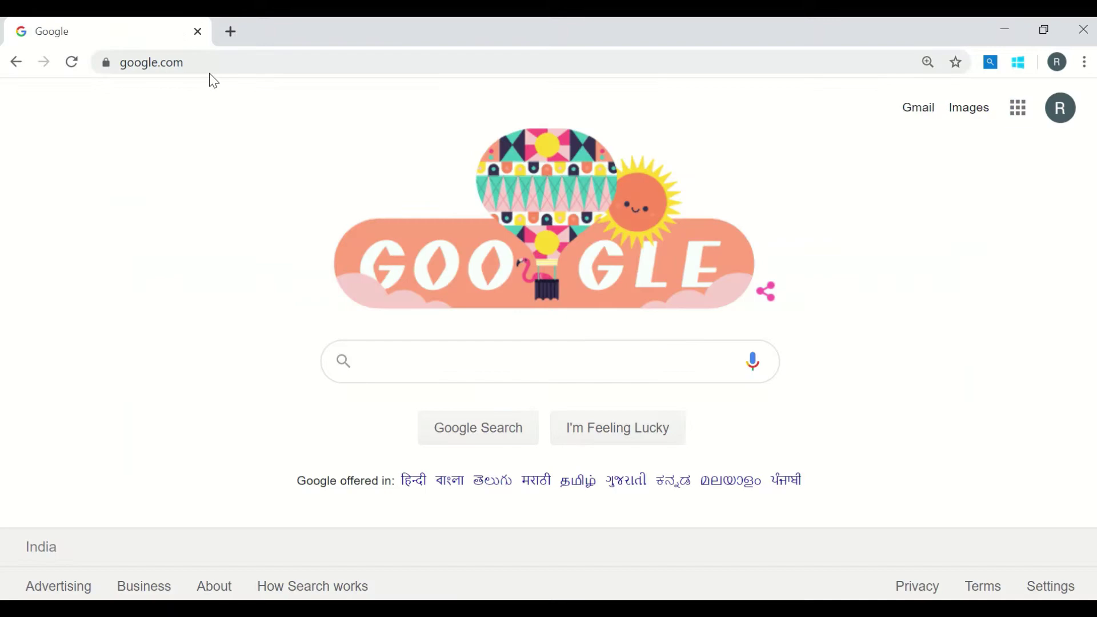
# Go to the Netlify website and log in with the GitHub account.
pyautogui.click(223, 66)
pyautogui.write('netl')
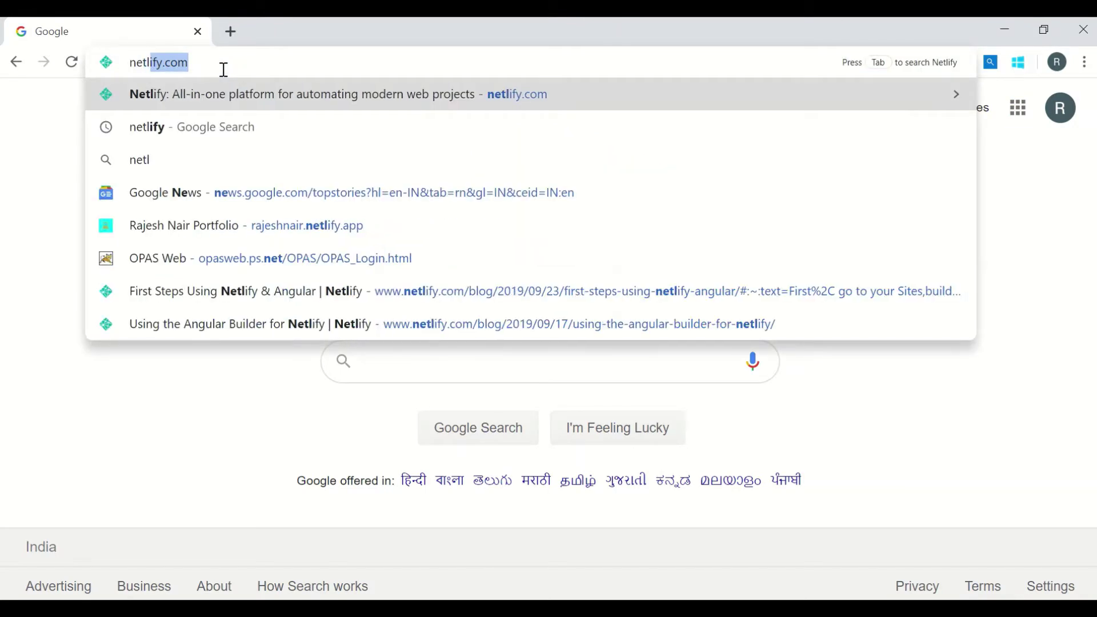
pyautogui.write('ify.co')
pyautogui.press('Return')
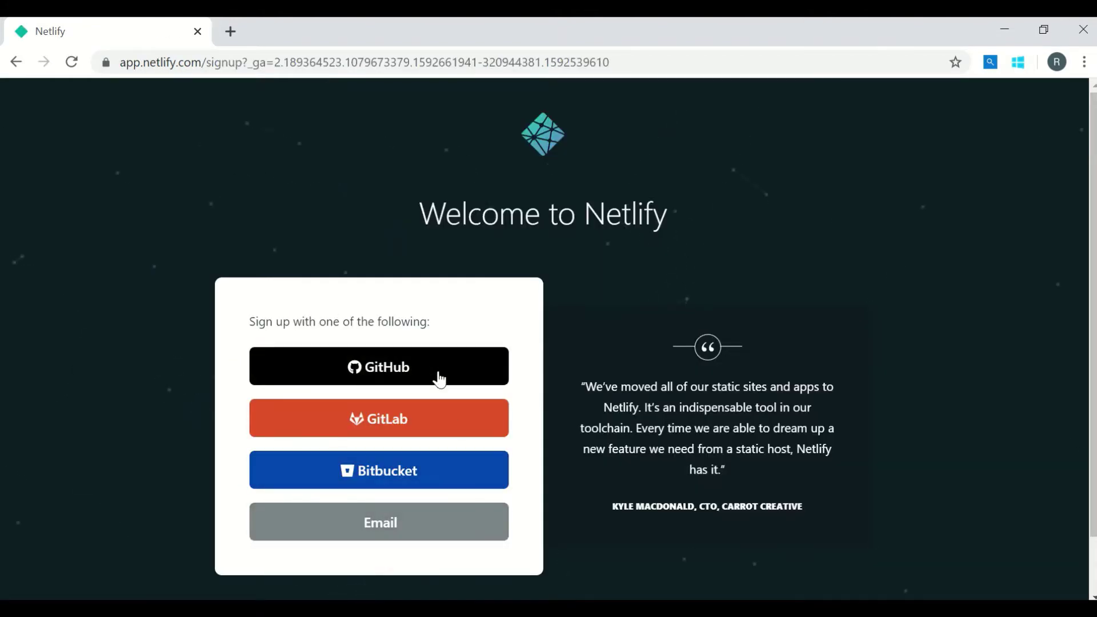
pyautogui.click(397, 380)
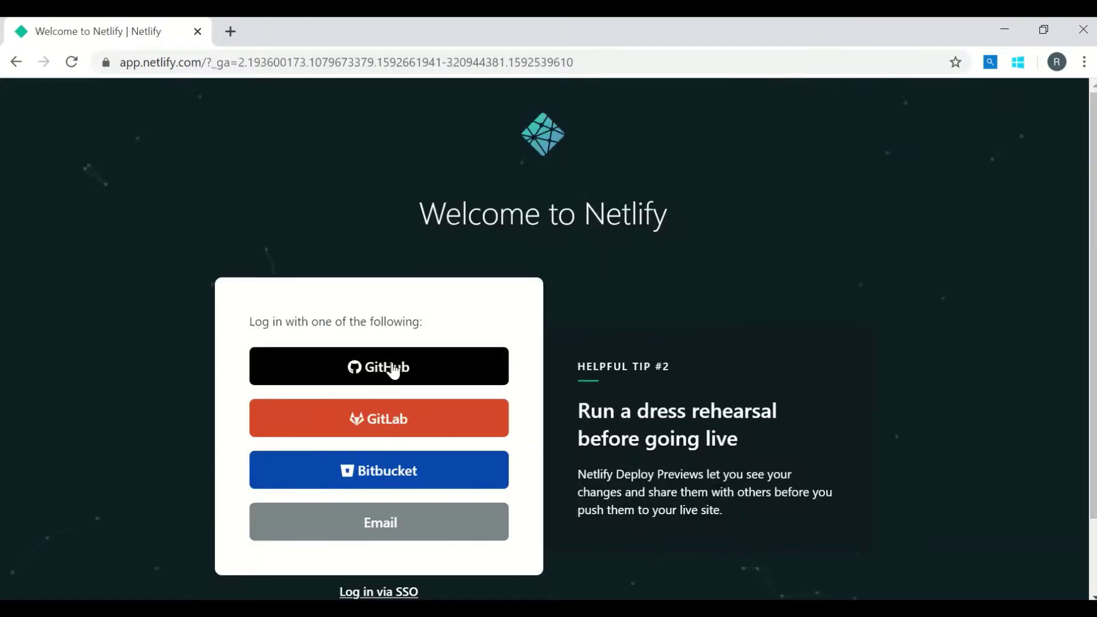
pyautogui.click(393, 365)
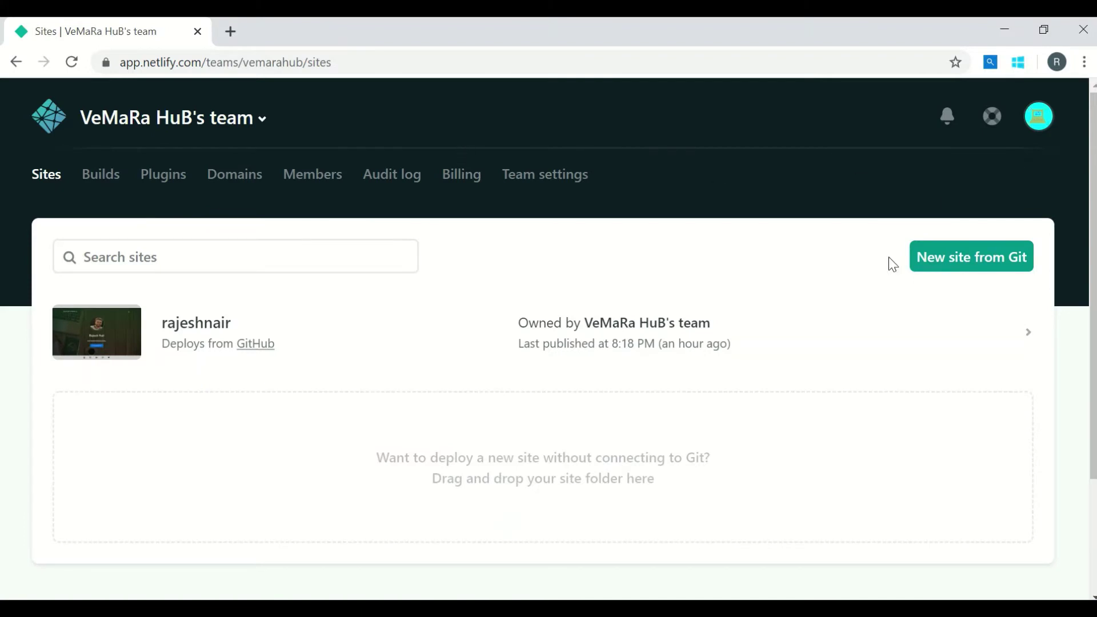
# Create a new site from GitHub repo vemarahub/html-HelloWorld and deploy its master branch.
pyautogui.click(966, 269)
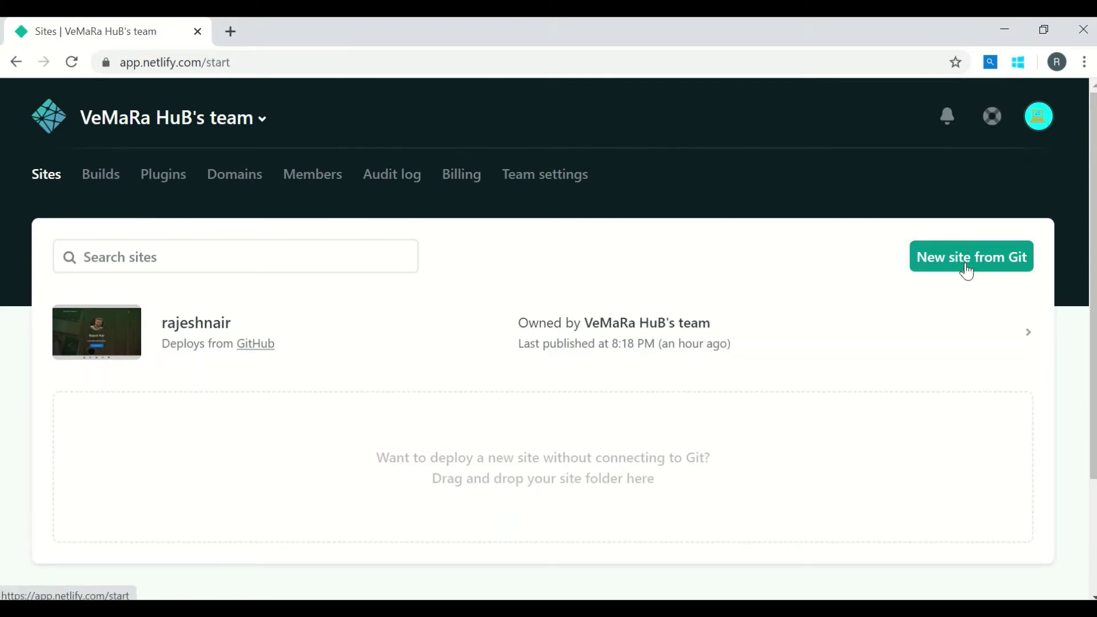
pyautogui.click(295, 519)
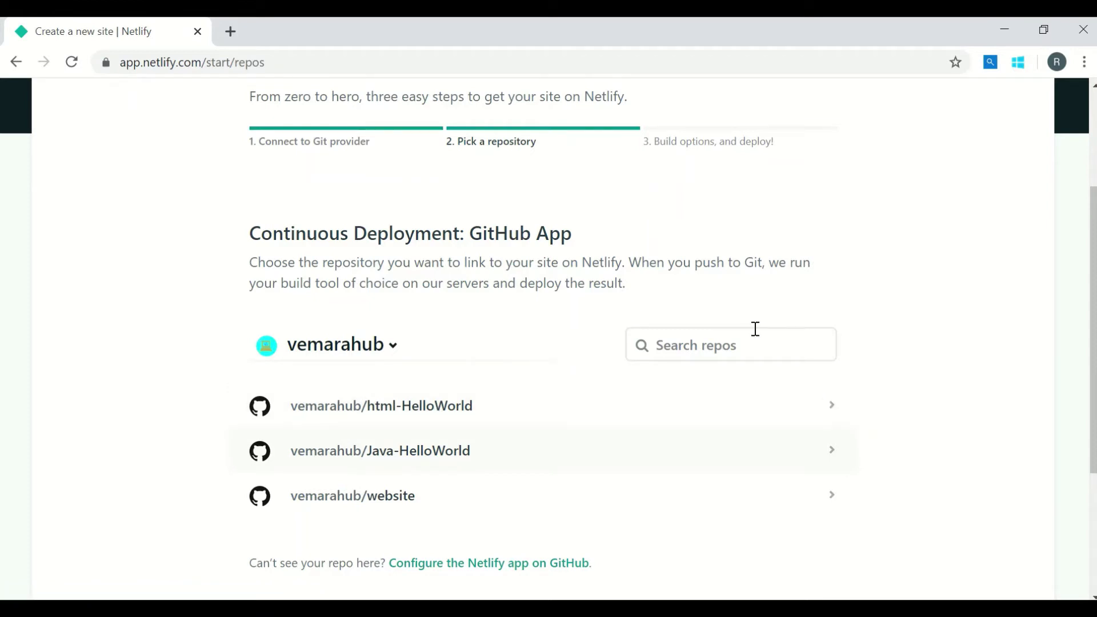
pyautogui.click(406, 416)
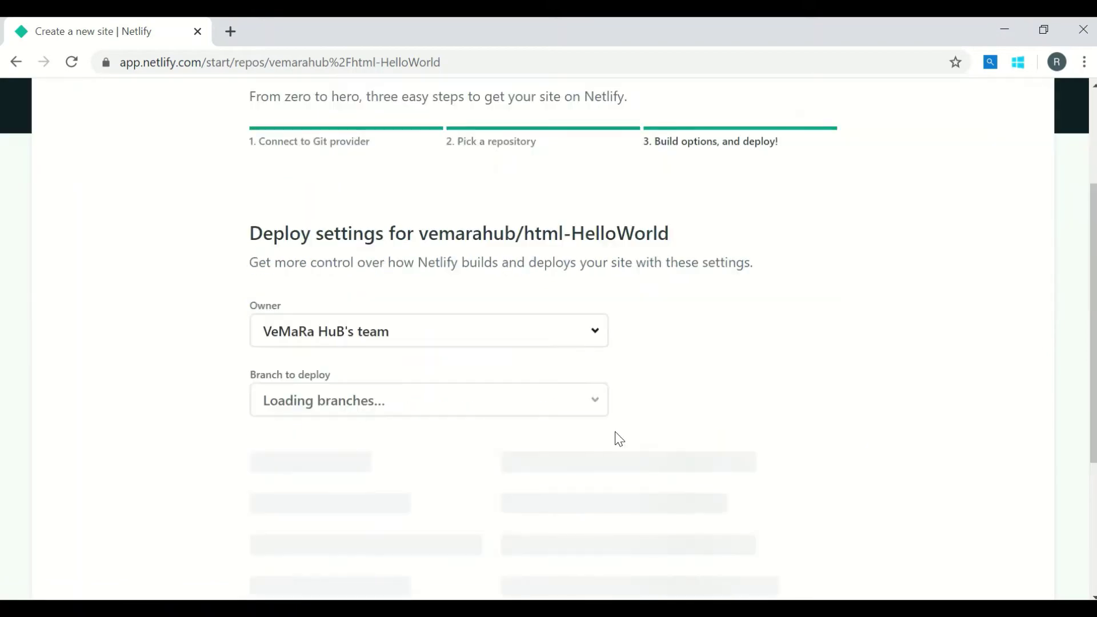
pyautogui.scroll(-1, 615, 440)
pyautogui.scroll(-2, 615, 439)
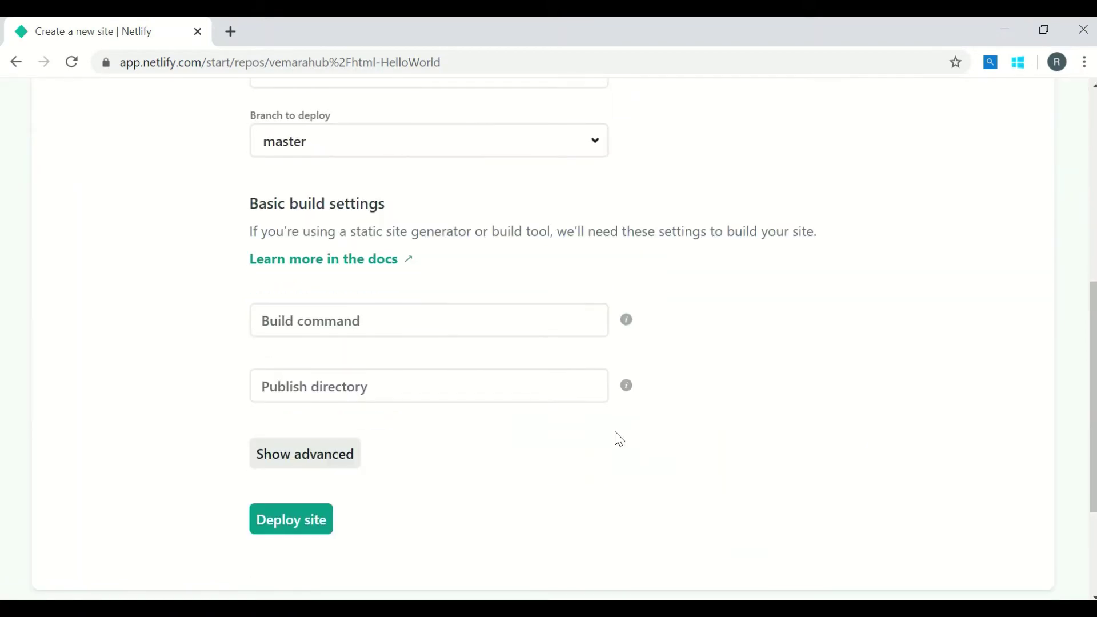
pyautogui.scroll(-1, 615, 439)
pyautogui.click(293, 447)
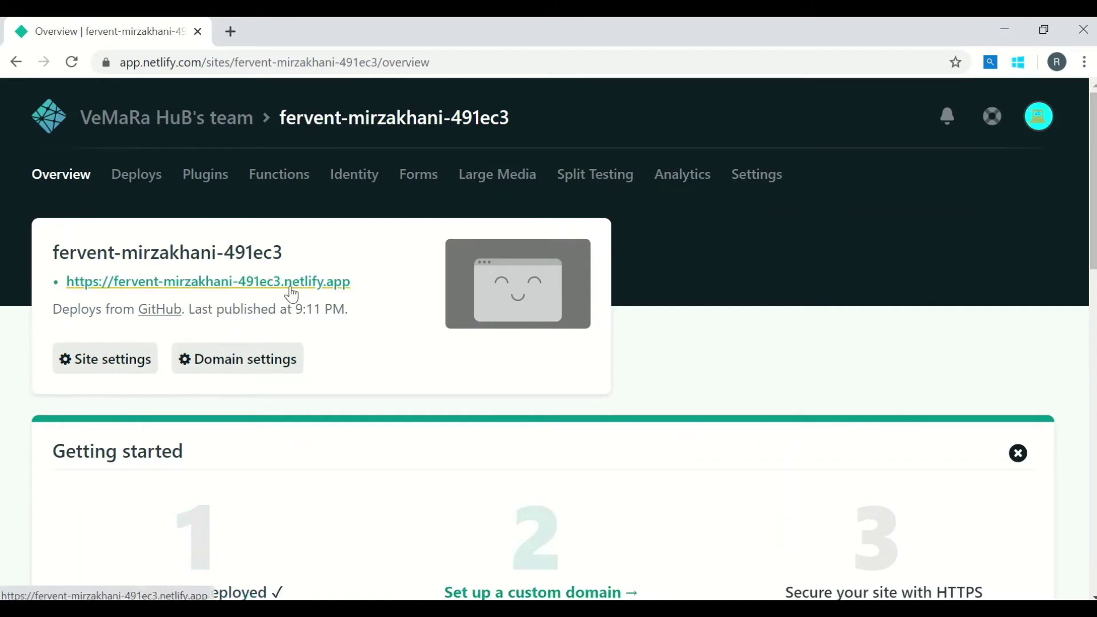
# Open the live fervent-mirzakhani-491ec3 site in a new tab and check its address.
pyautogui.click(241, 286)
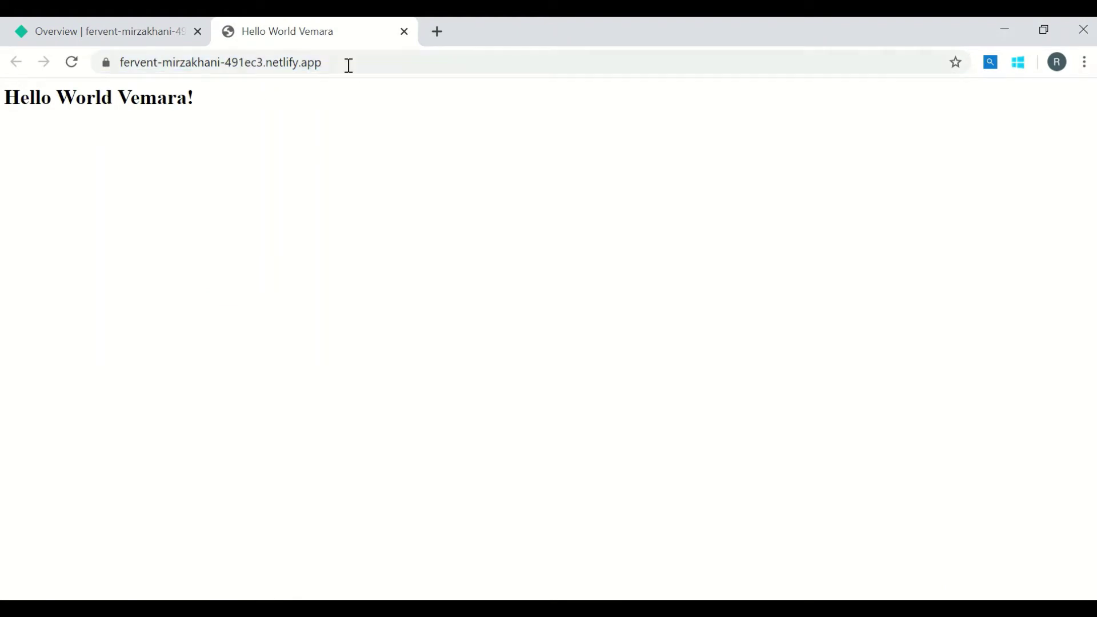
pyautogui.moveTo(348, 65); pyautogui.dragTo(92, 58)
pyautogui.hotkey('ctrl', 'shift', 'Tab')
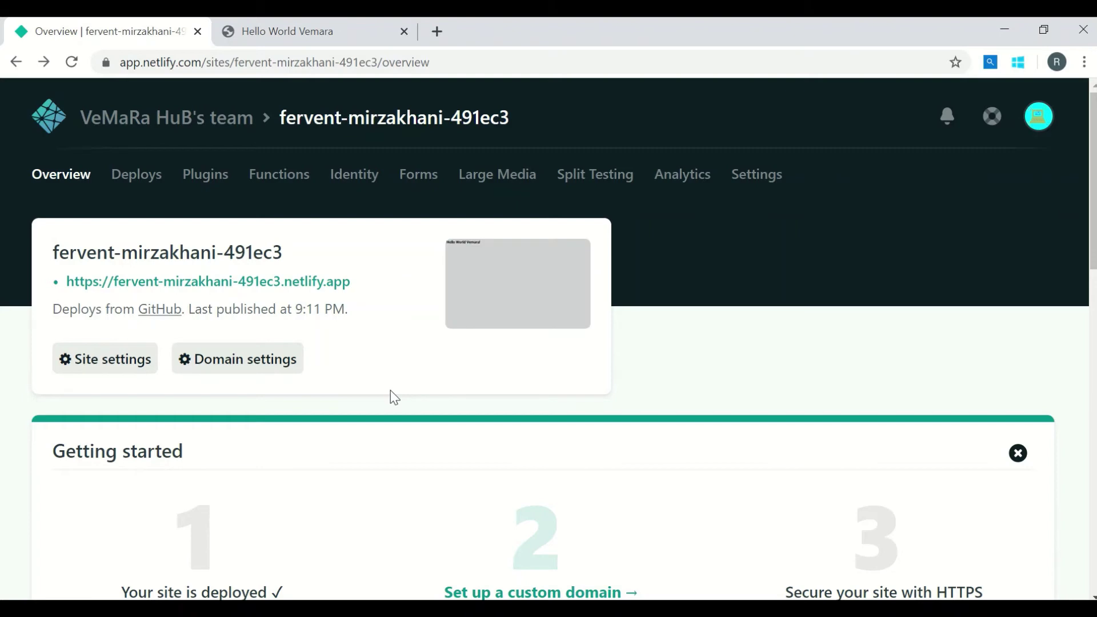
# Rename the site to vemarahub in site details and verify vemarahub.netlify.app.
pyautogui.click(108, 369)
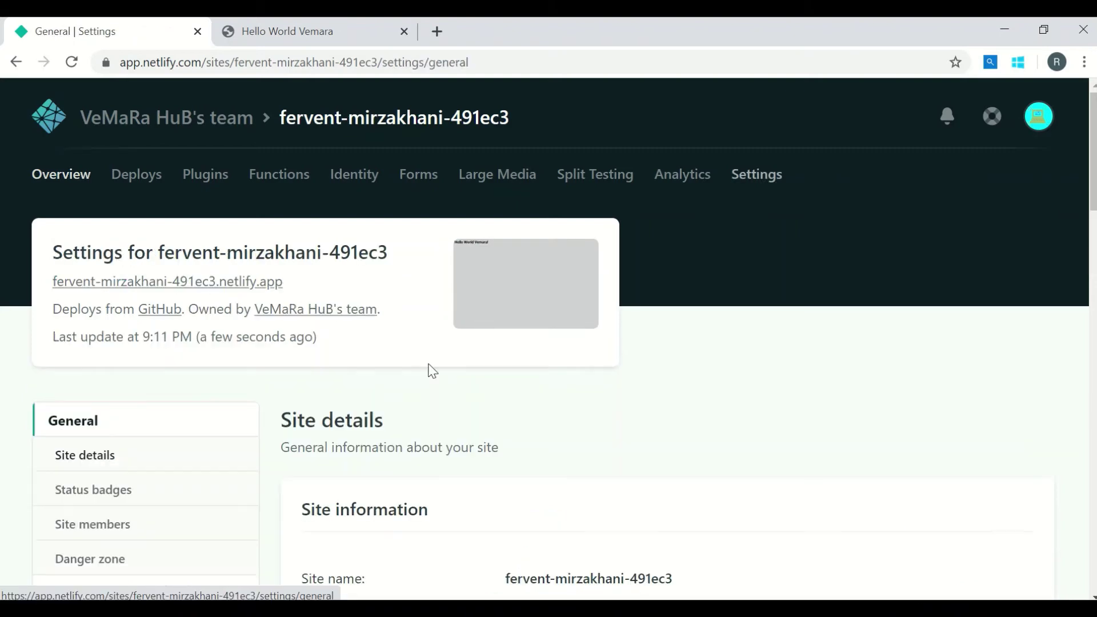
pyautogui.scroll(-2, 468, 394)
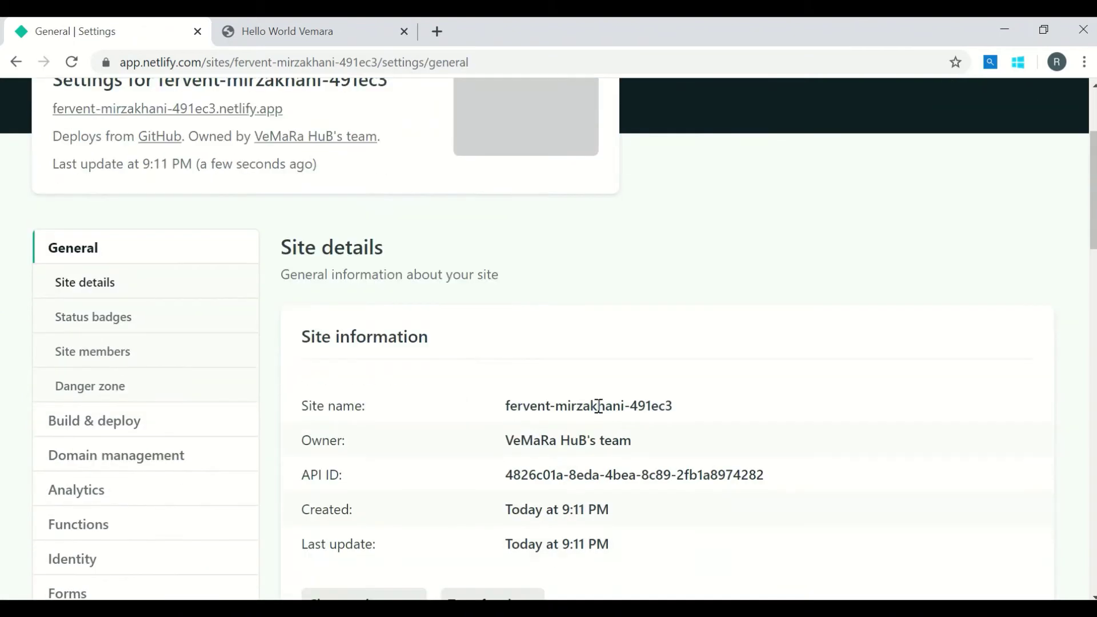
pyautogui.click(180, 294)
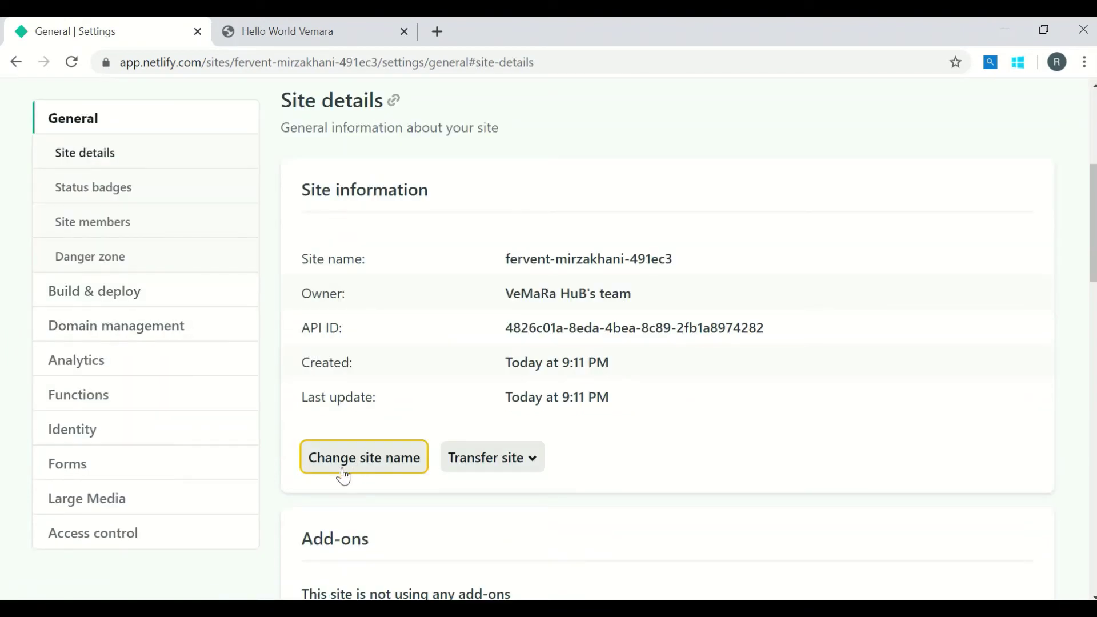
pyautogui.click(347, 467)
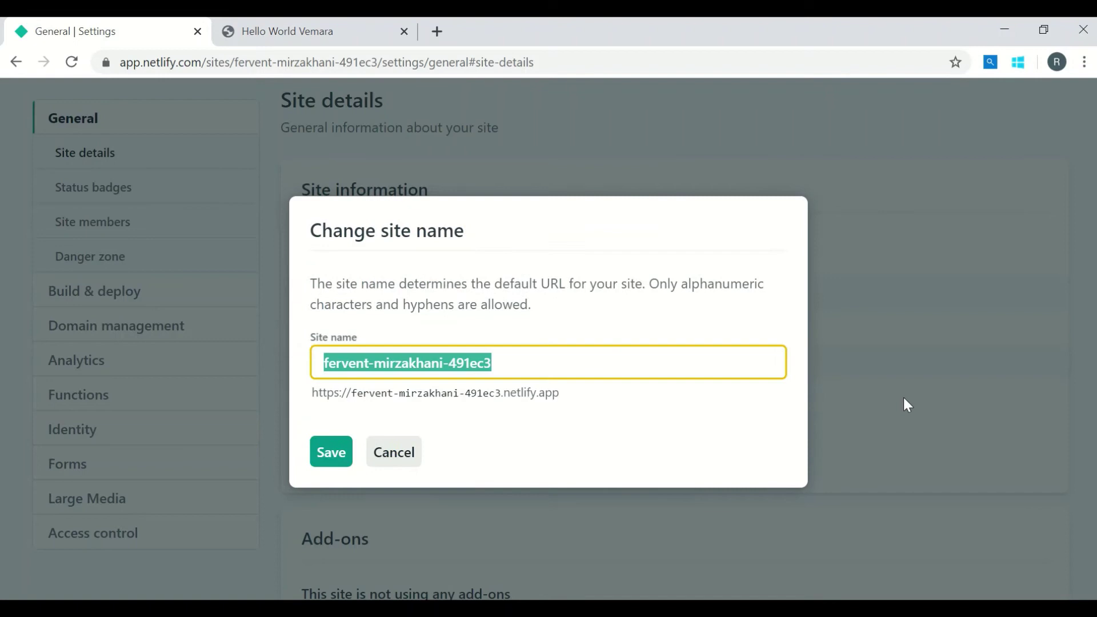
pyautogui.write('vemara')
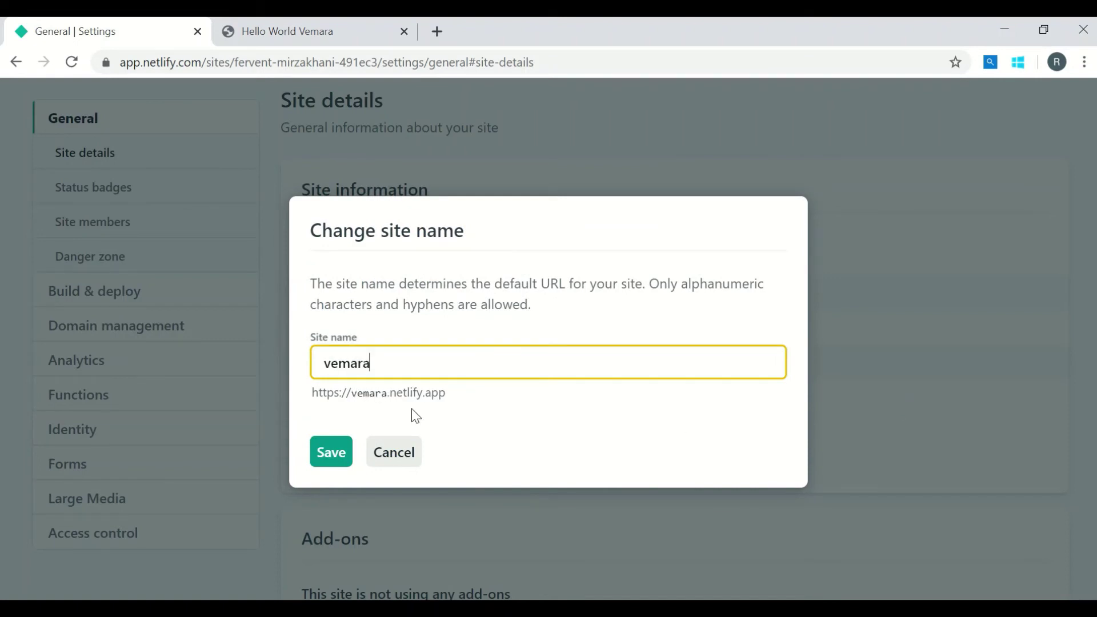
pyautogui.write('hub')
pyautogui.click(346, 450)
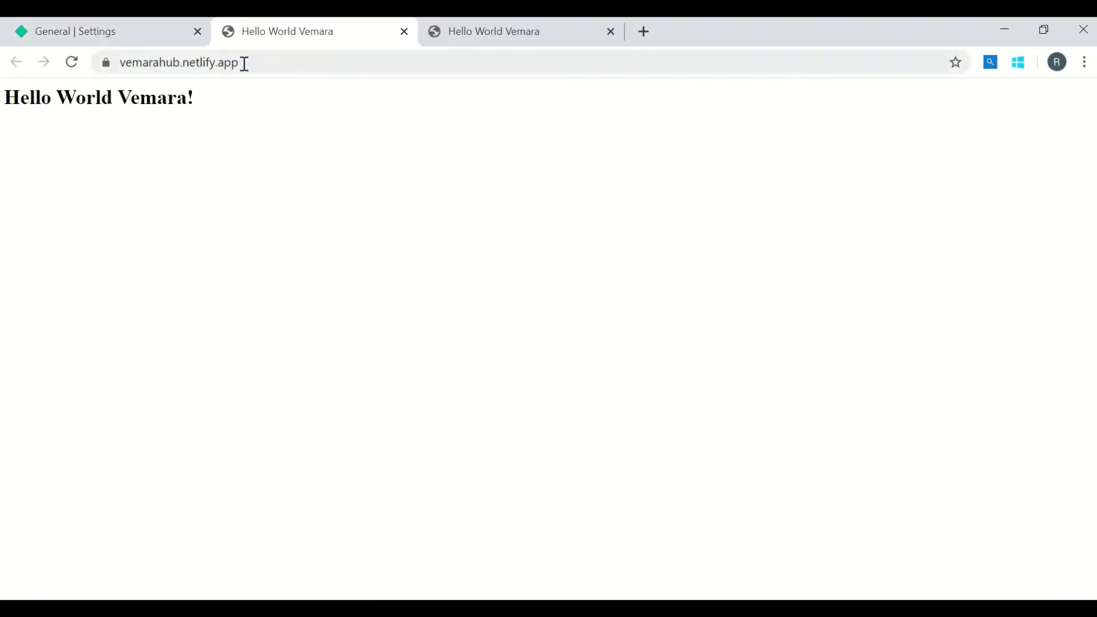
pyautogui.moveTo(246, 62); pyautogui.dragTo(86, 61)
# Review the vemarahub deploy history and the Trigger deploy dropdown options.
pyautogui.click(75, 31)
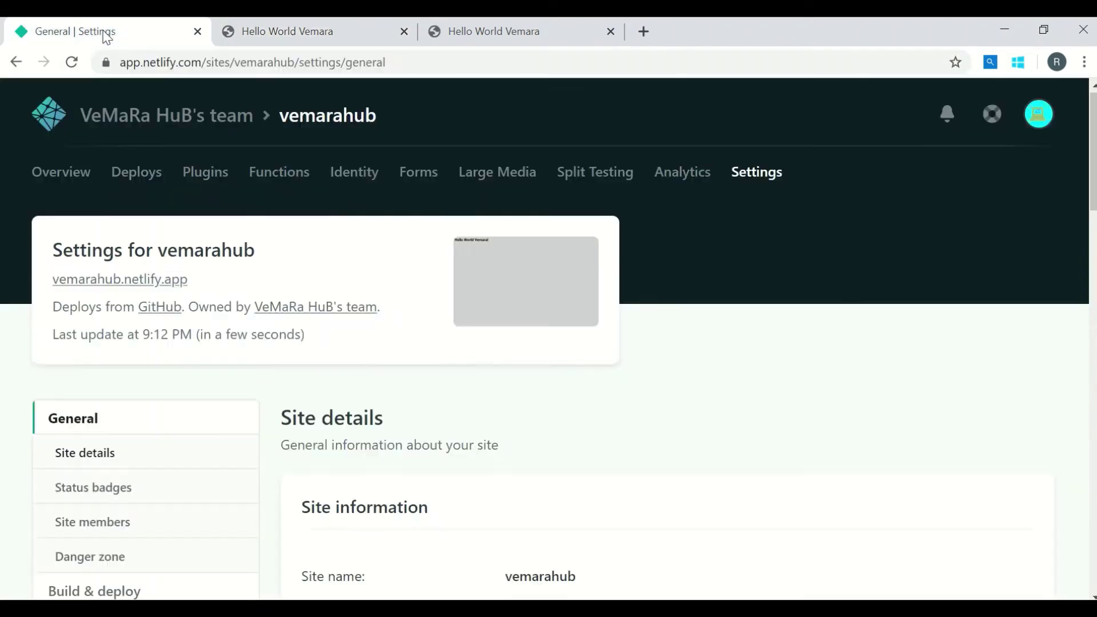
pyautogui.click(136, 175)
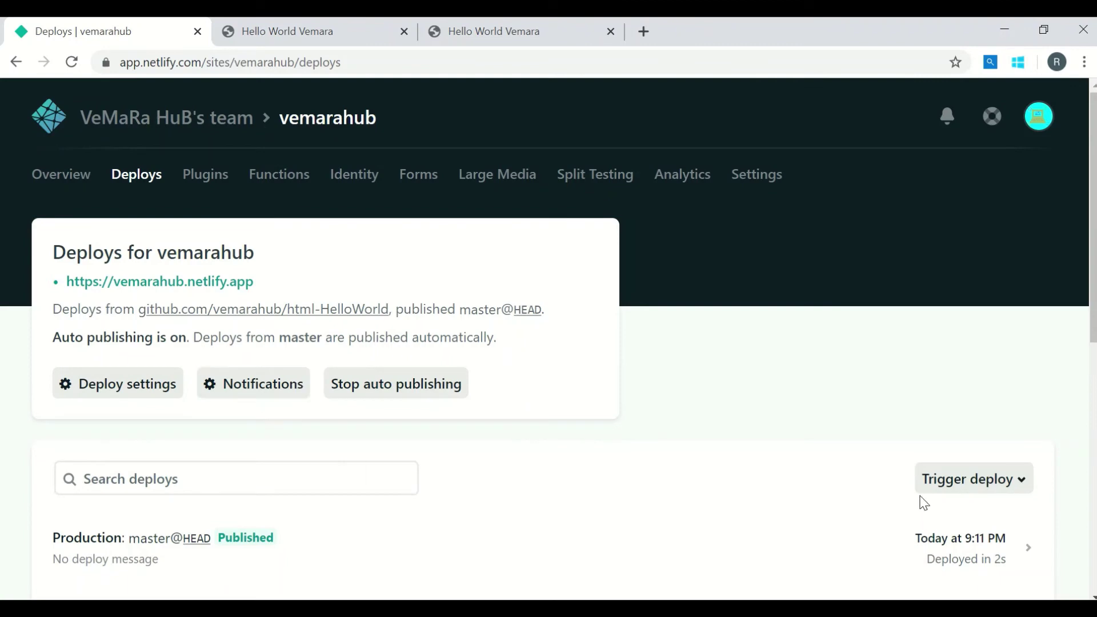
pyautogui.click(953, 486)
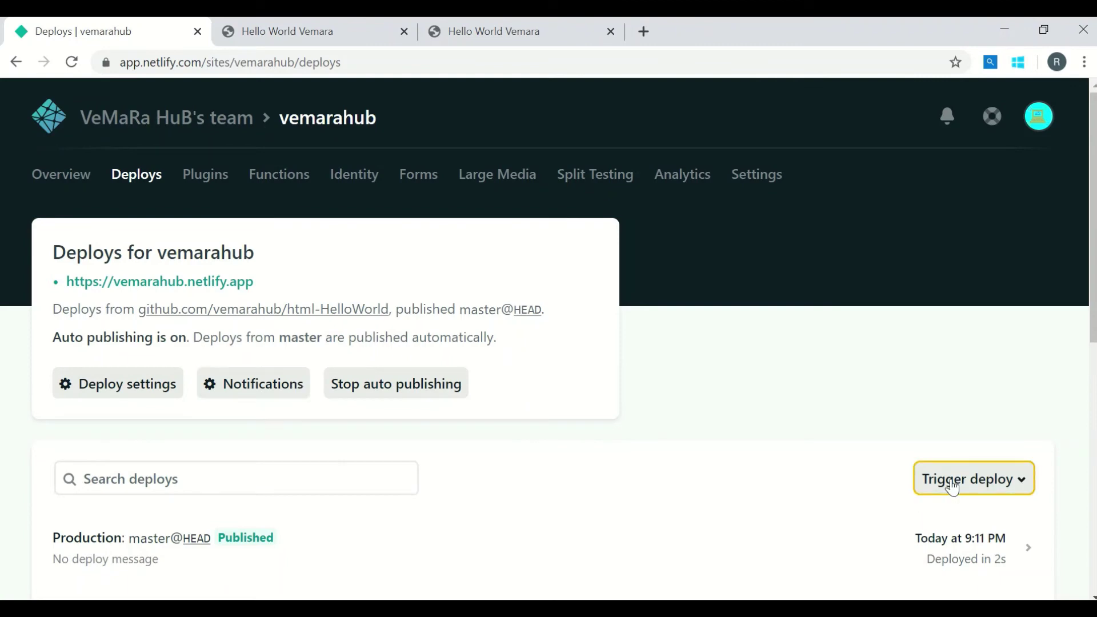
pyautogui.click(949, 486)
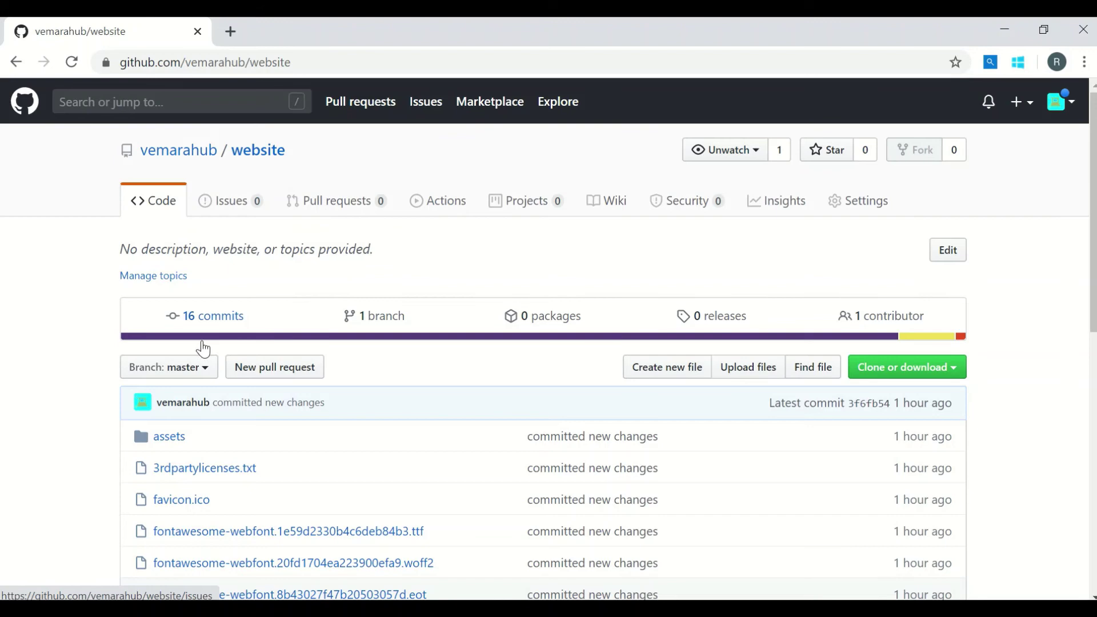
pyautogui.scroll(-3, 347, 429)
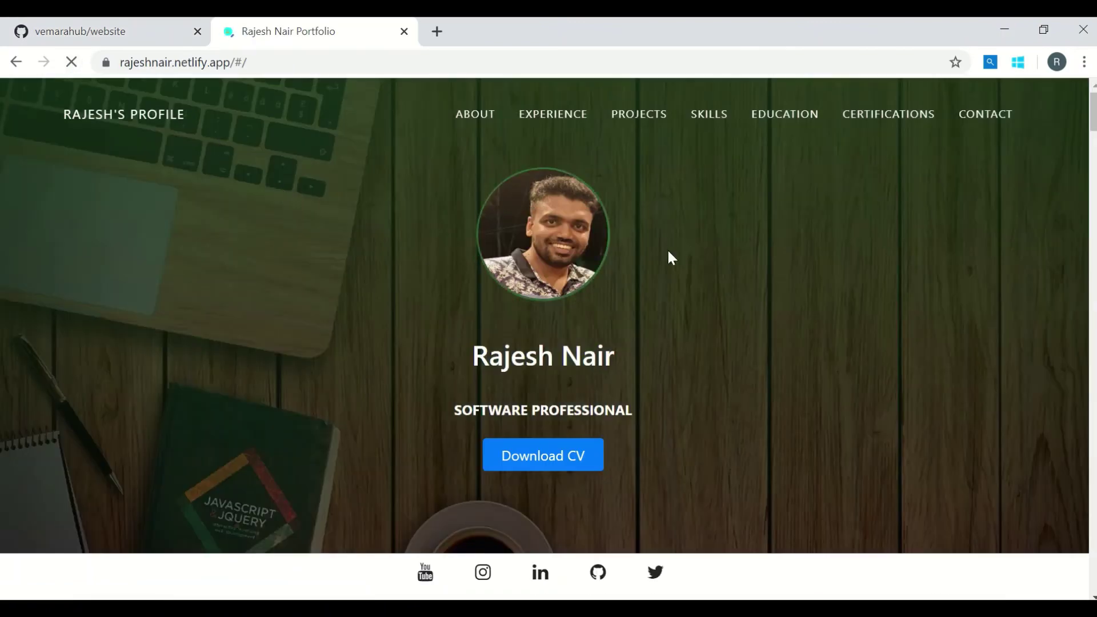
pyautogui.scroll(-2, 668, 257)
pyautogui.scroll(-5, 670, 258)
pyautogui.scroll(-4, 669, 258)
pyautogui.scroll(-3, 673, 259)
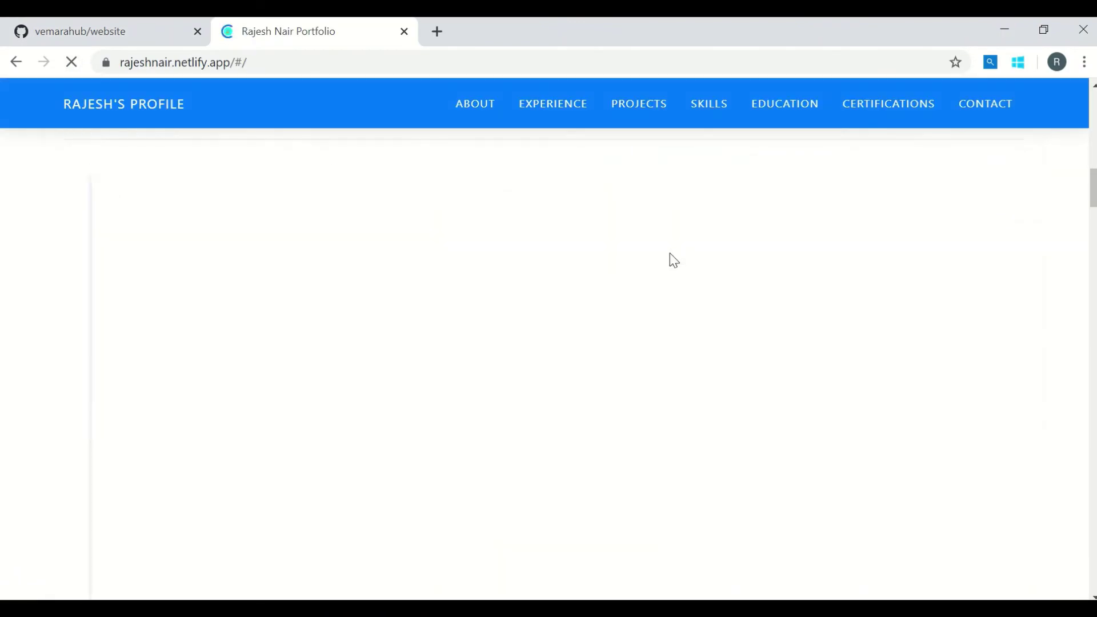
pyautogui.scroll(-2, 673, 260)
pyautogui.scroll(-3, 673, 260)
pyautogui.scroll(-2, 673, 260)
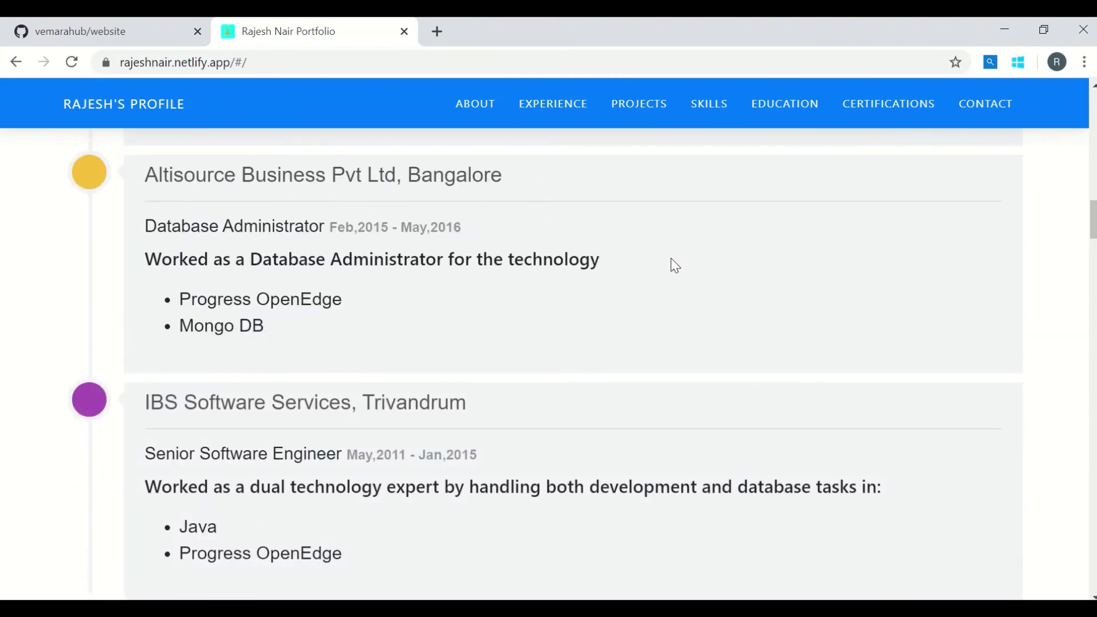
pyautogui.scroll(-2, 671, 259)
pyautogui.scroll(-2, 671, 259)
pyautogui.scroll(-2, 675, 264)
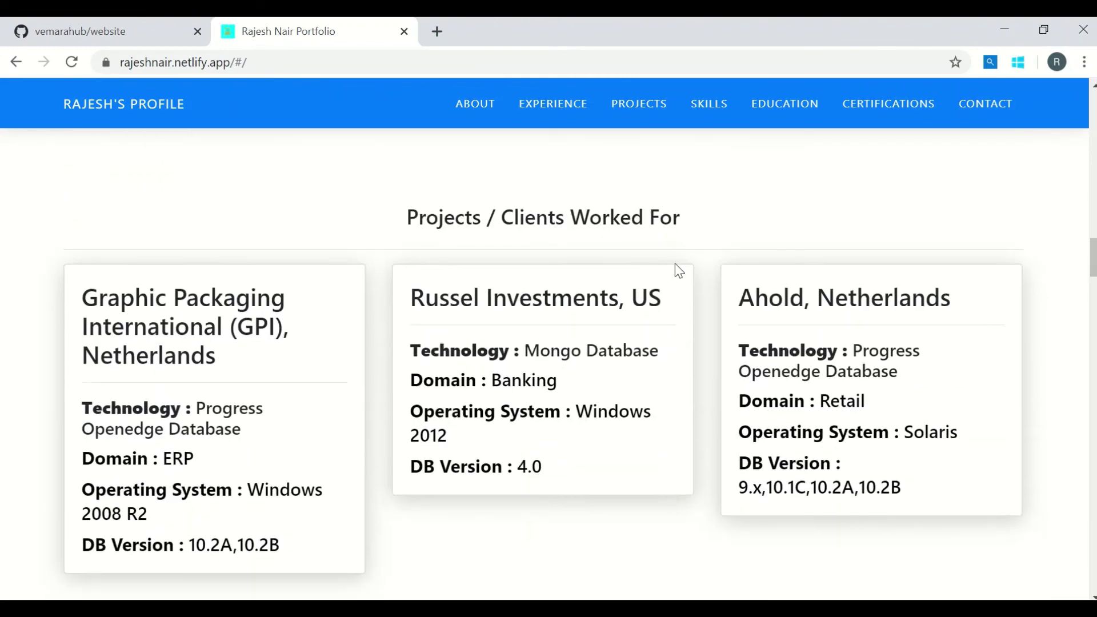
# Select the rajeshnair.netlify.app address, visit the GitHub repository tab, and return to the portfolio.
pyautogui.moveTo(232, 62); pyautogui.dragTo(116, 60)
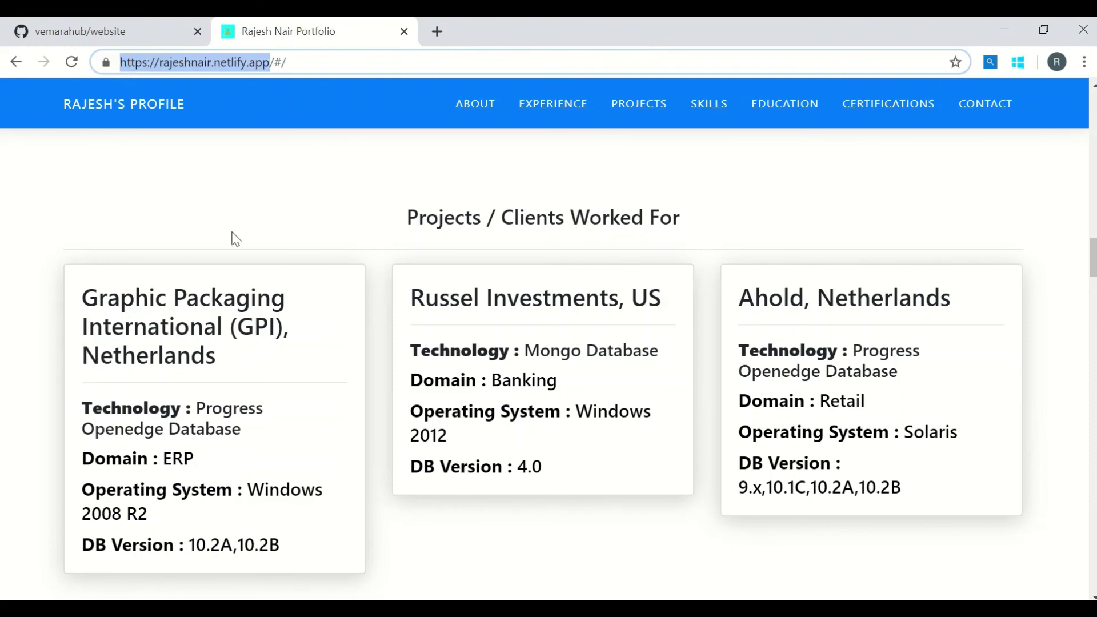
pyautogui.hotkey('ctrl', 'shift', 'Tab')
pyautogui.scroll(-2, 187, 394)
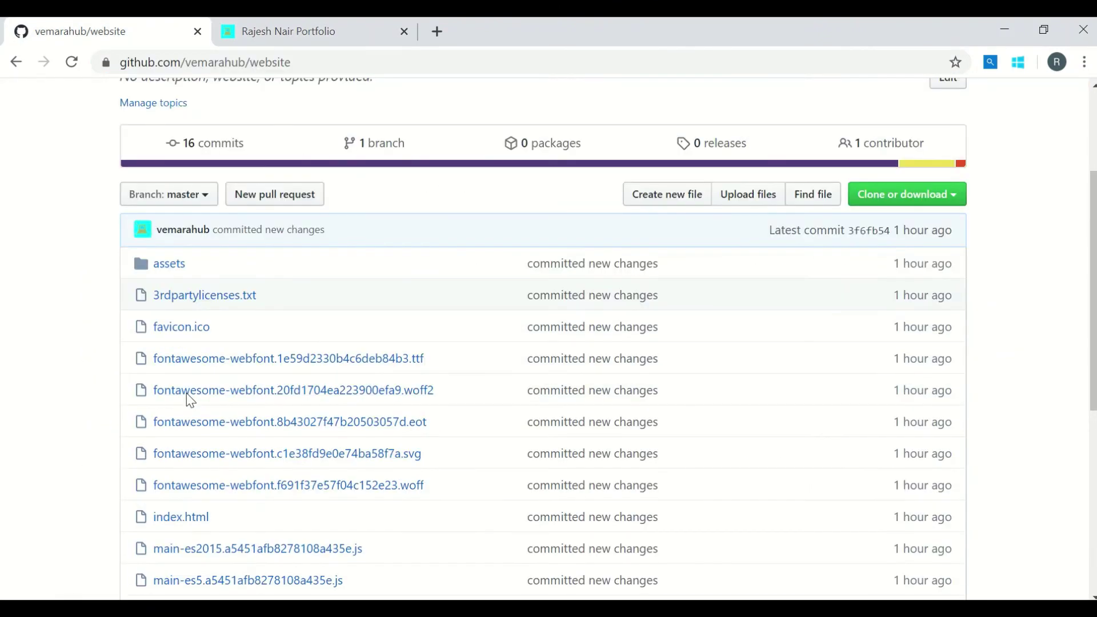
pyautogui.click(275, 38)
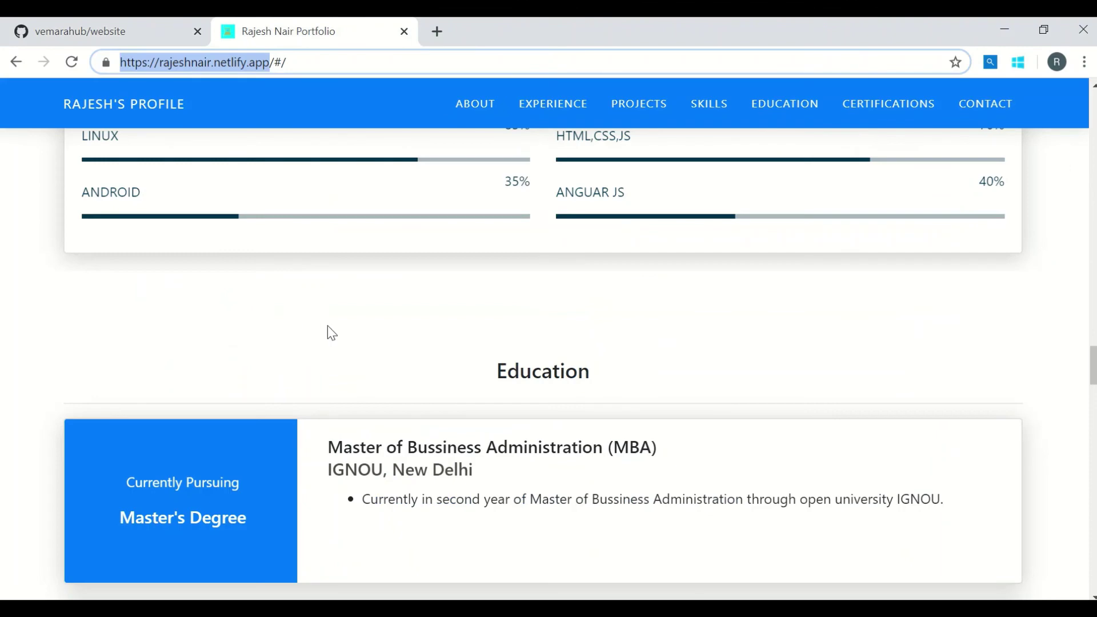
pyautogui.scroll(3, 327, 334)
pyautogui.scroll(5, 335, 338)
pyautogui.scroll(5, 341, 342)
pyautogui.scroll(5, 344, 349)
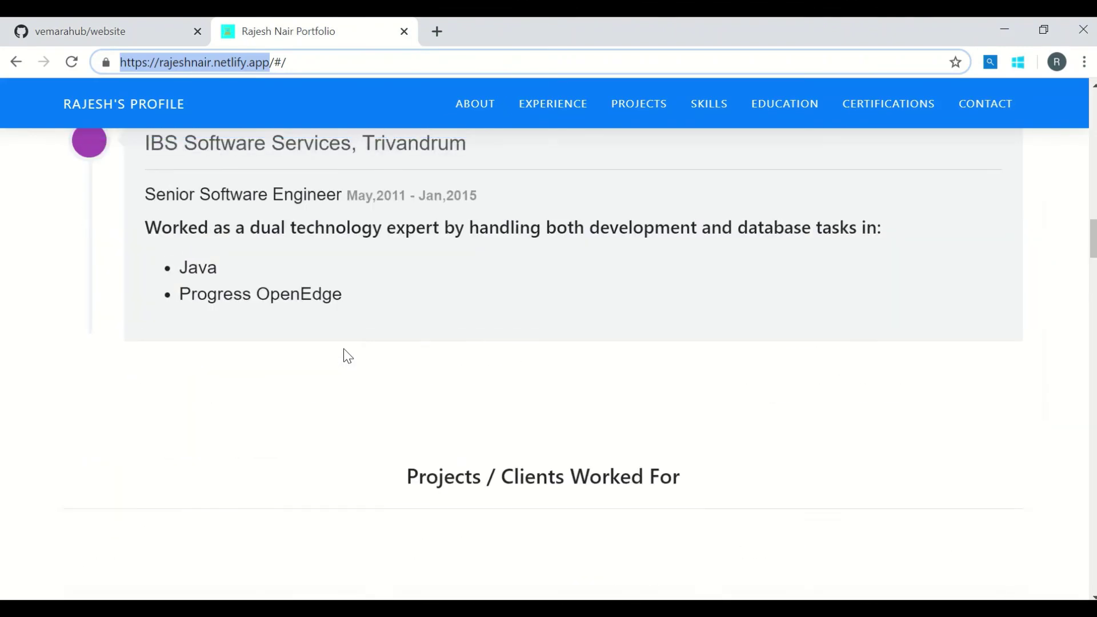
pyautogui.scroll(5, 344, 349)
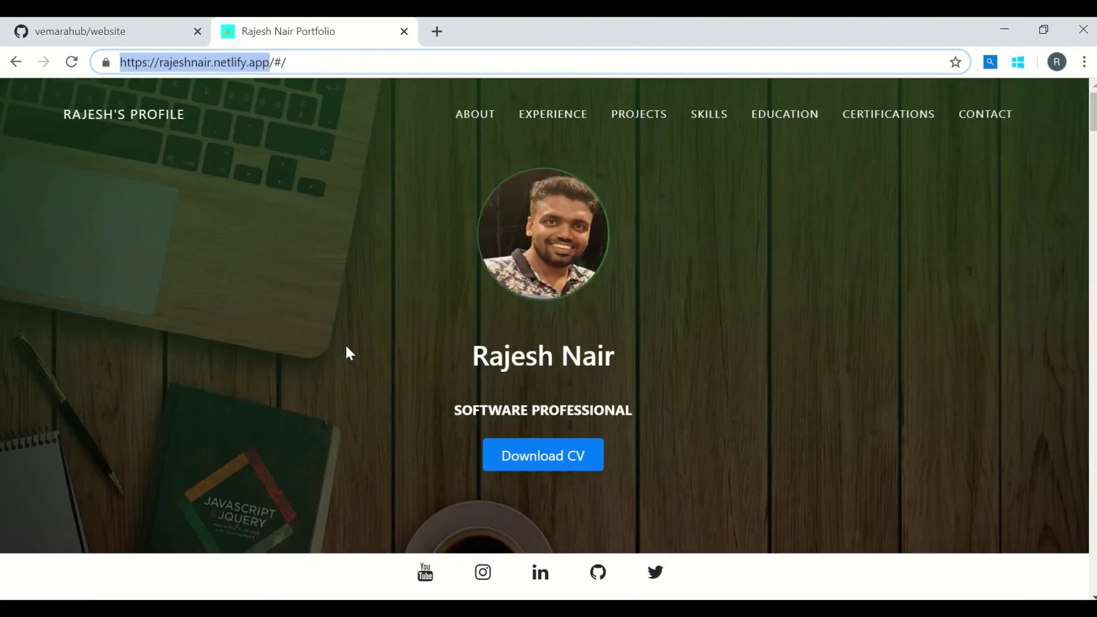